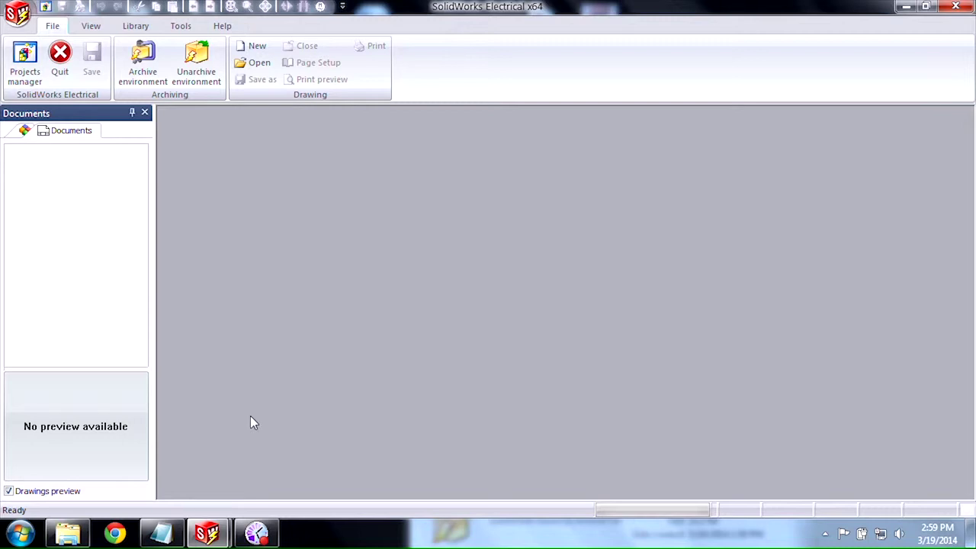
# Step: Open the Manufacturer parts manager from the Library tab and launch its Online content web page
pyautogui.click(222, 27)
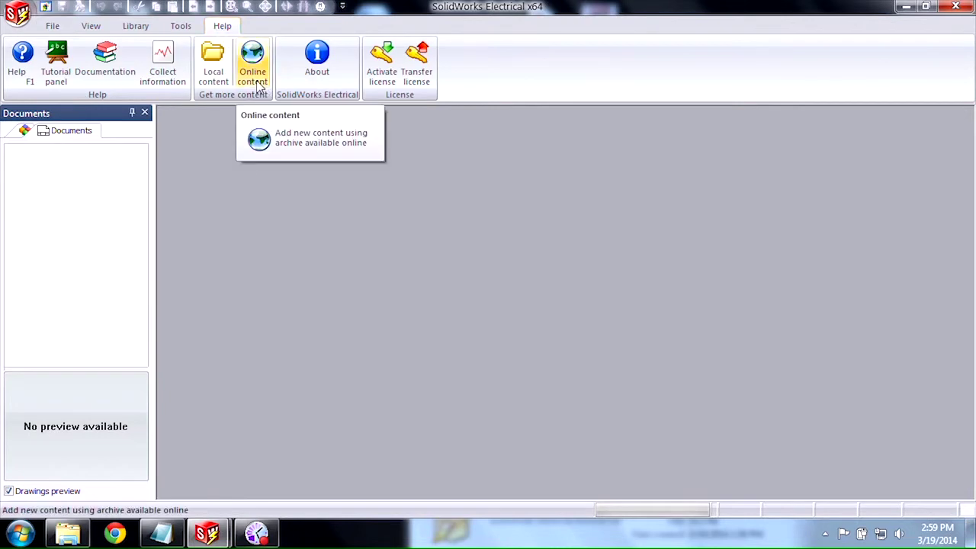
pyautogui.click(135, 28)
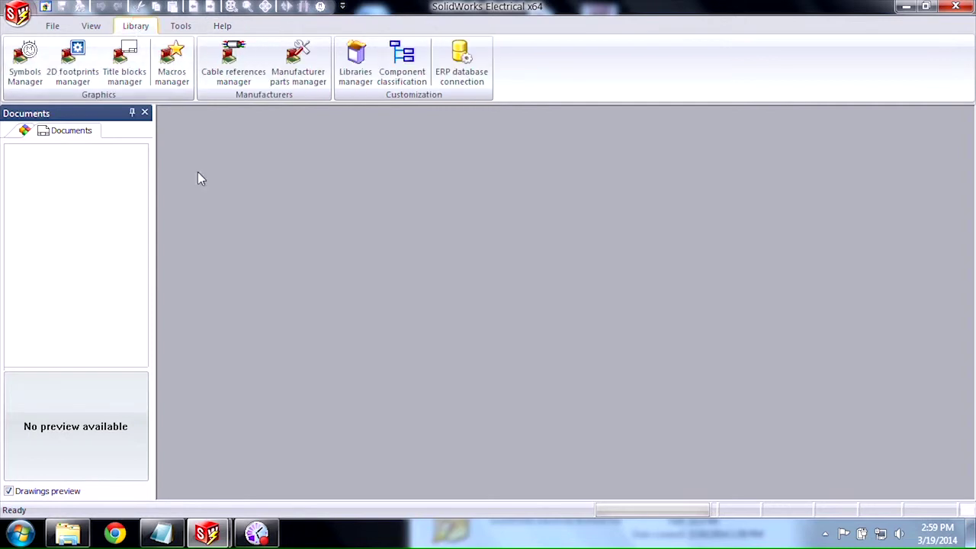
pyautogui.click(315, 73)
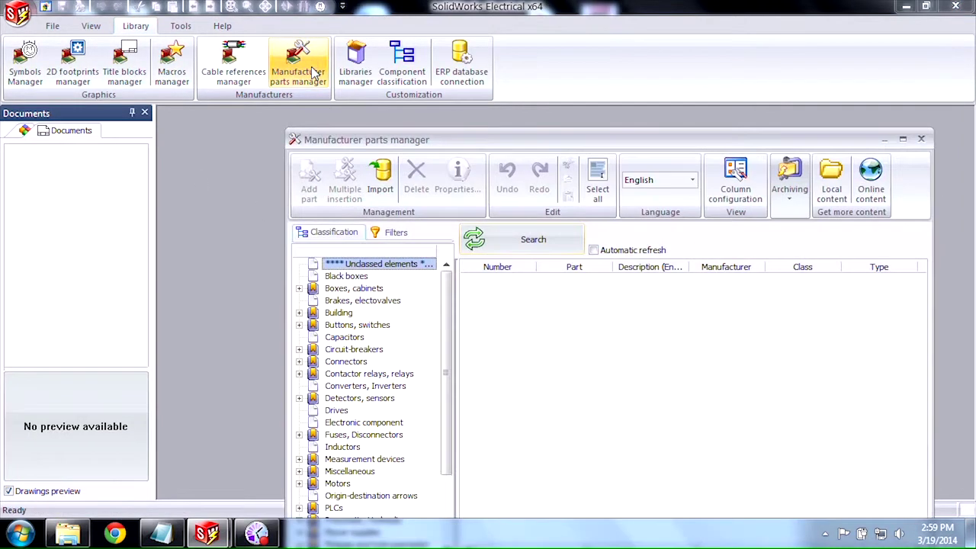
pyautogui.click(869, 197)
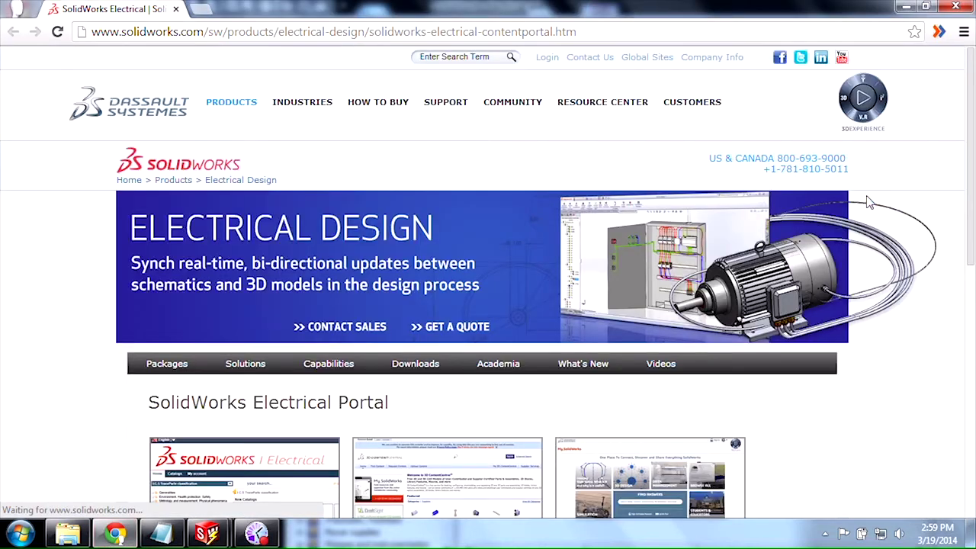
# Step: Open the SolidWorks Electrical Portal link in a new Chrome tab and log out to its sign-in page
pyautogui.scroll(-2, 969, 222)
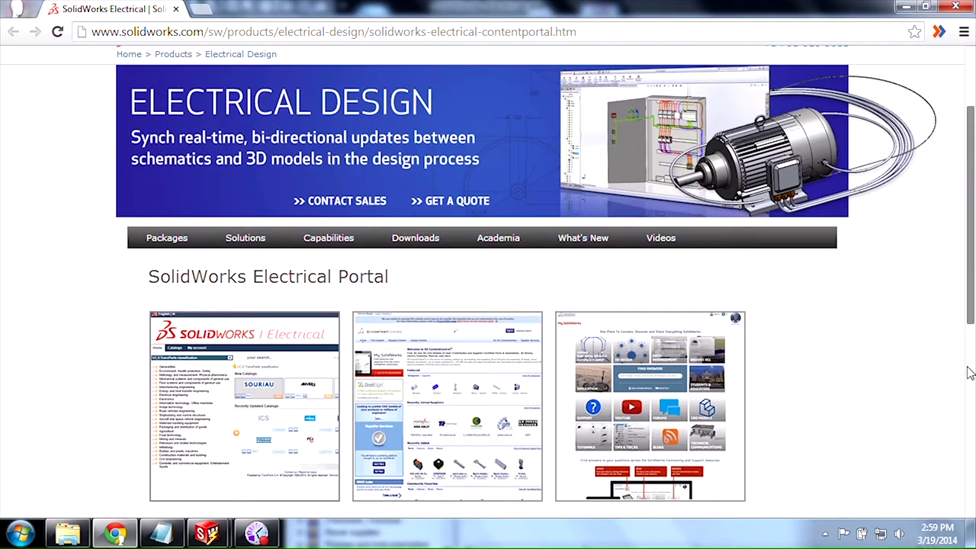
pyautogui.scroll(-3, 970, 364)
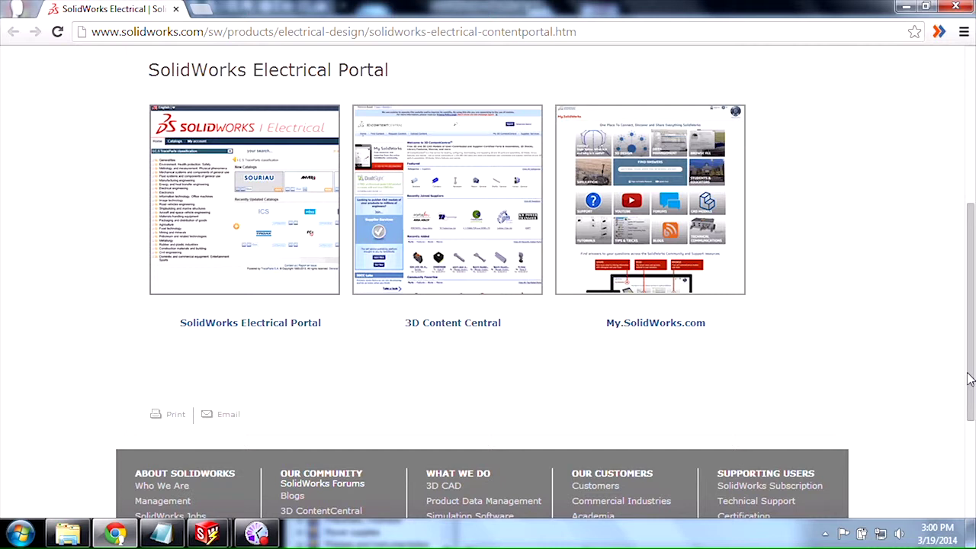
pyautogui.click(269, 330)
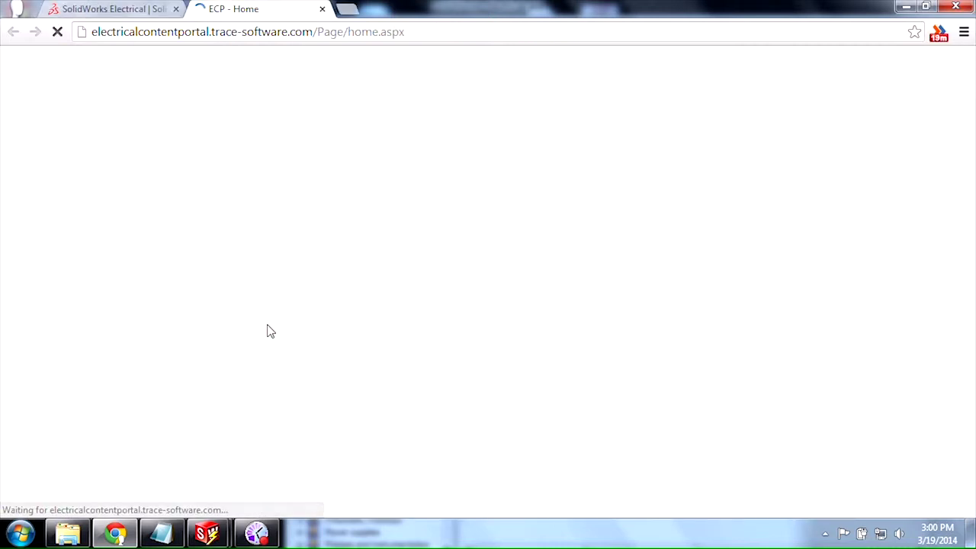
pyautogui.click(85, 256)
pyautogui.scroll(-1, 432, 405)
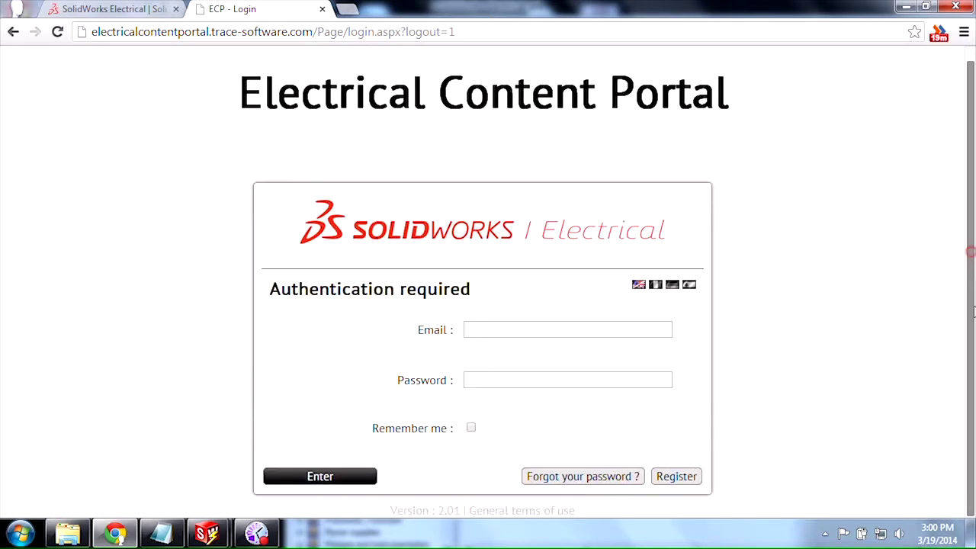
pyautogui.click(679, 476)
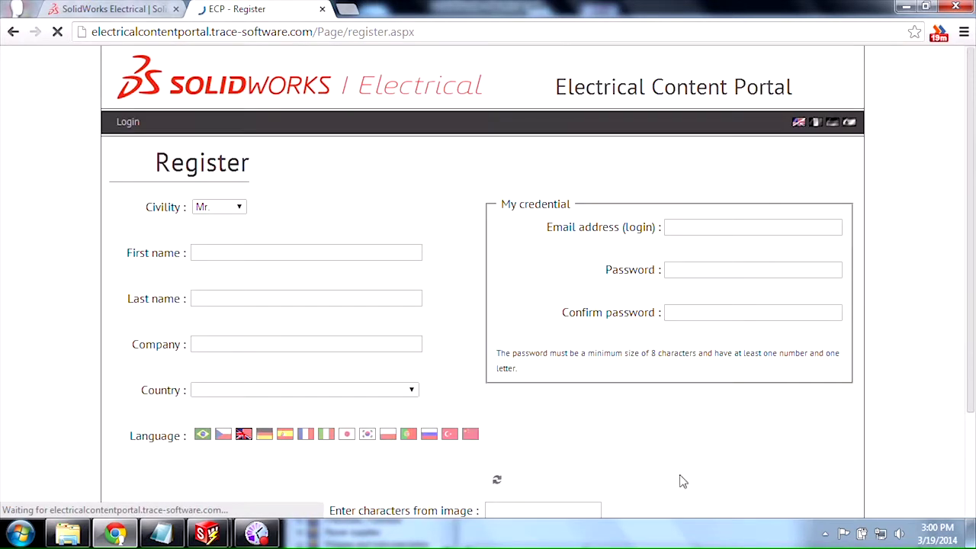
pyautogui.click(972, 262)
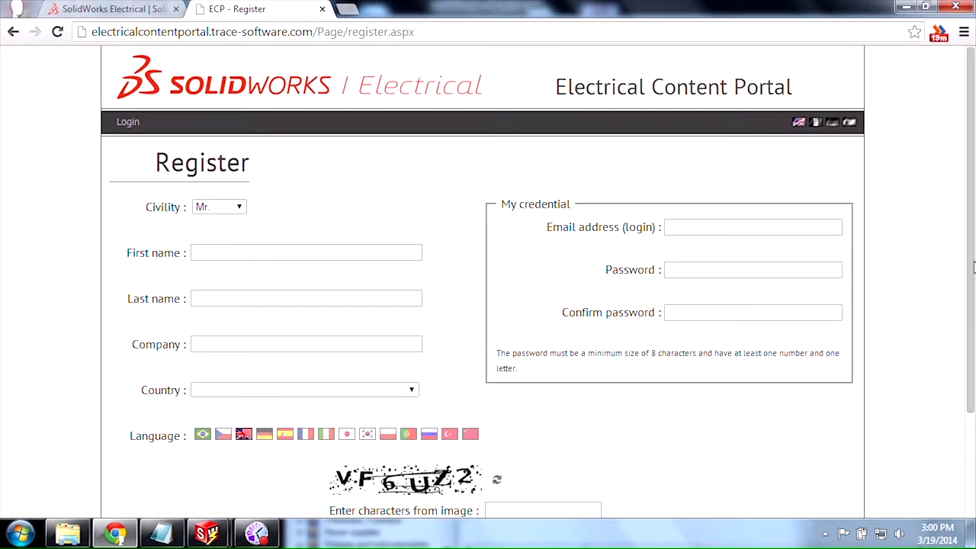
pyautogui.moveTo(973, 275); pyautogui.dragTo(974, 323)
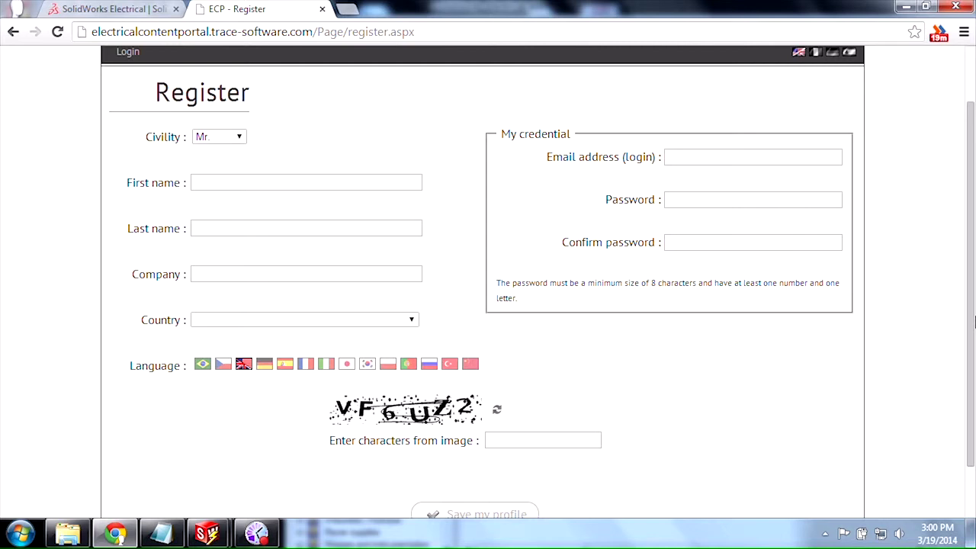
pyautogui.moveTo(967, 276); pyautogui.dragTo(934, 344)
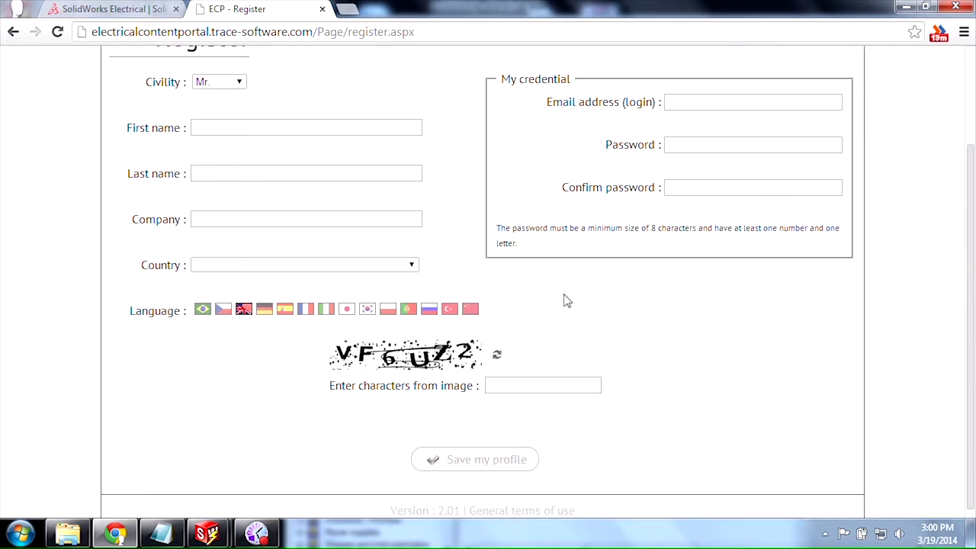
pyautogui.rightClick(438, 181)
pyautogui.click(450, 188)
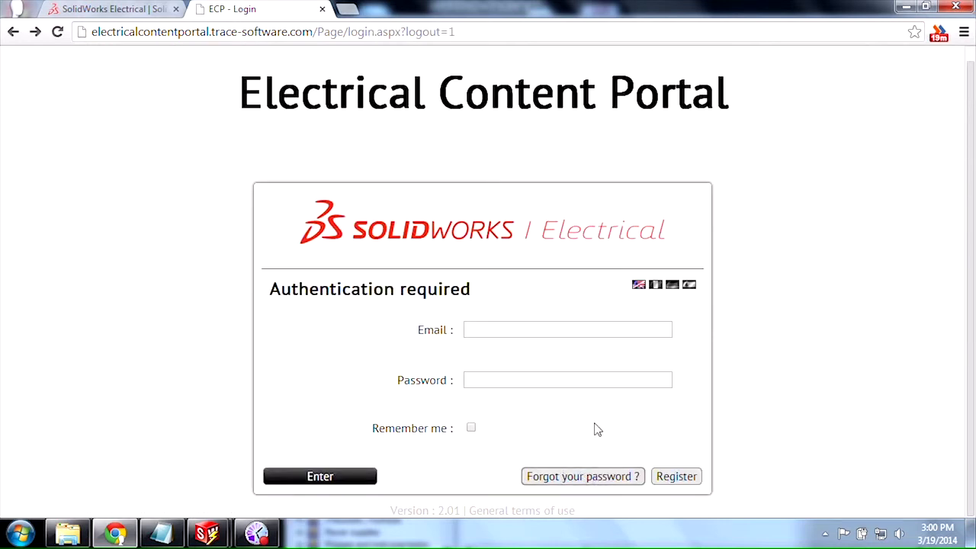
# Step: Sign in to the Electrical Content Portal with the account e-mail and password
pyautogui.click(566, 329)
pyautogui.write('r')
pyautogui.press('BackSpace')
pyautogui.press('Tab')
pyautogui.write('••••••••')
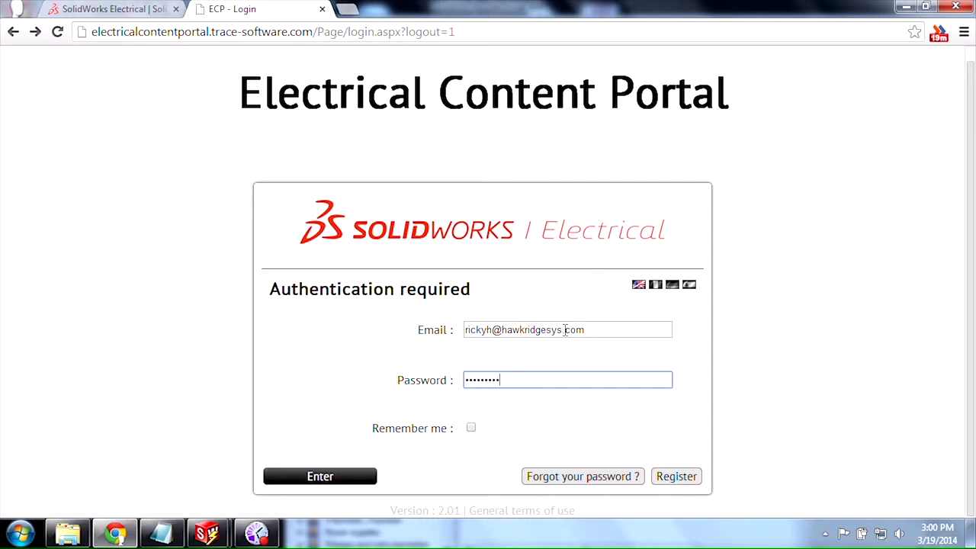
pyautogui.click(288, 476)
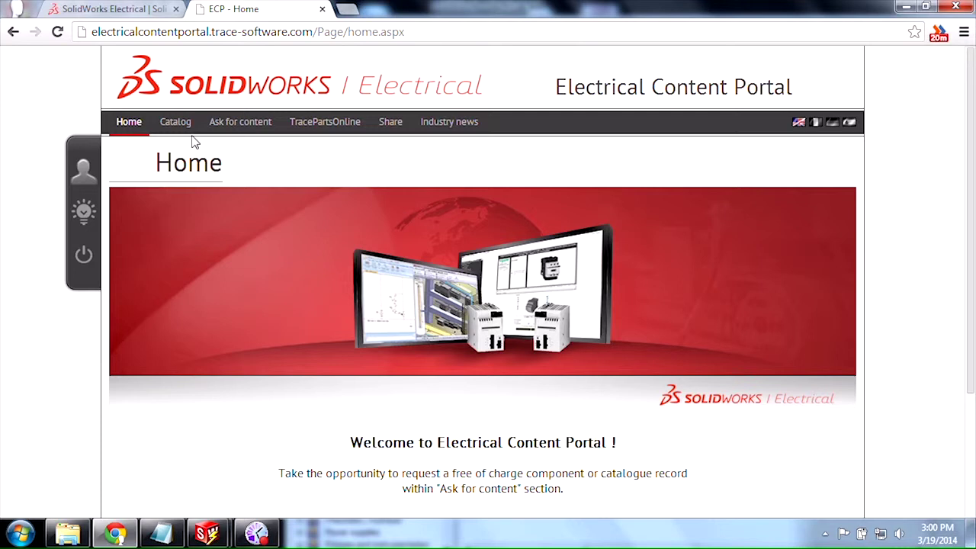
# Step: Browse the manufacturer list on the portal's Catalog page
pyautogui.click(175, 122)
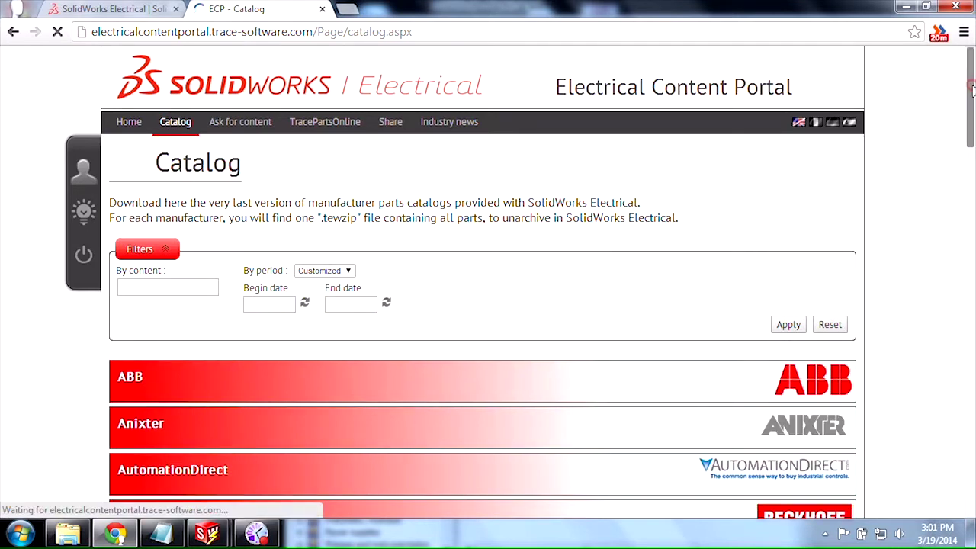
pyautogui.scroll(-1, 972, 99)
pyautogui.moveTo(972, 99); pyautogui.dragTo(973, 70)
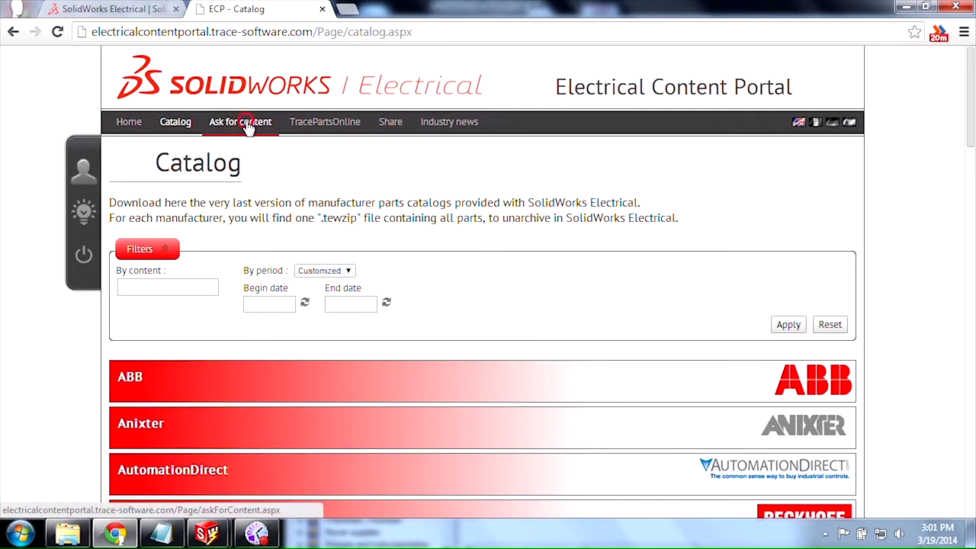
# Step: Open the Ask for content request form and scroll through its Details section
pyautogui.click(246, 122)
pyautogui.moveTo(972, 141); pyautogui.dragTo(973, 277)
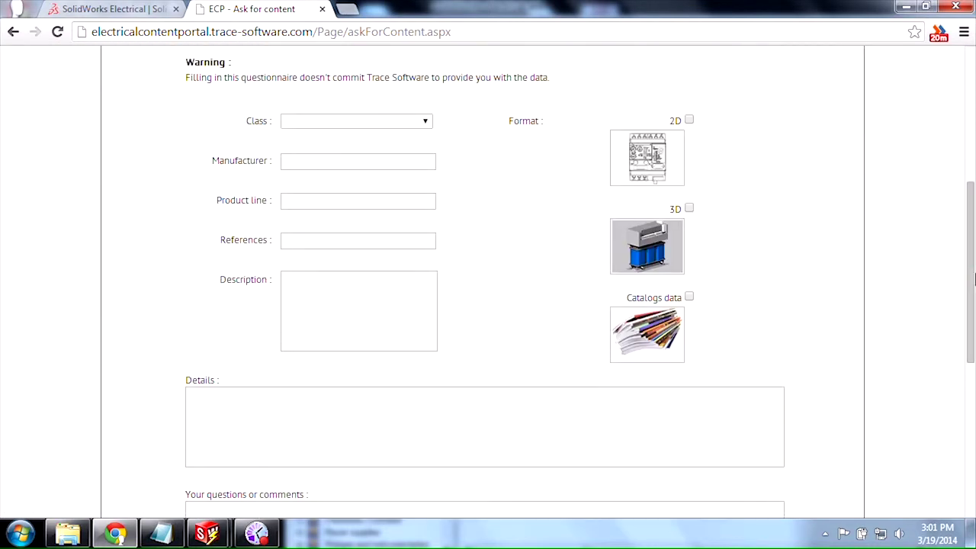
pyautogui.click(355, 418)
pyautogui.click(970, 319)
pyautogui.moveTo(971, 319); pyautogui.dragTo(974, 173)
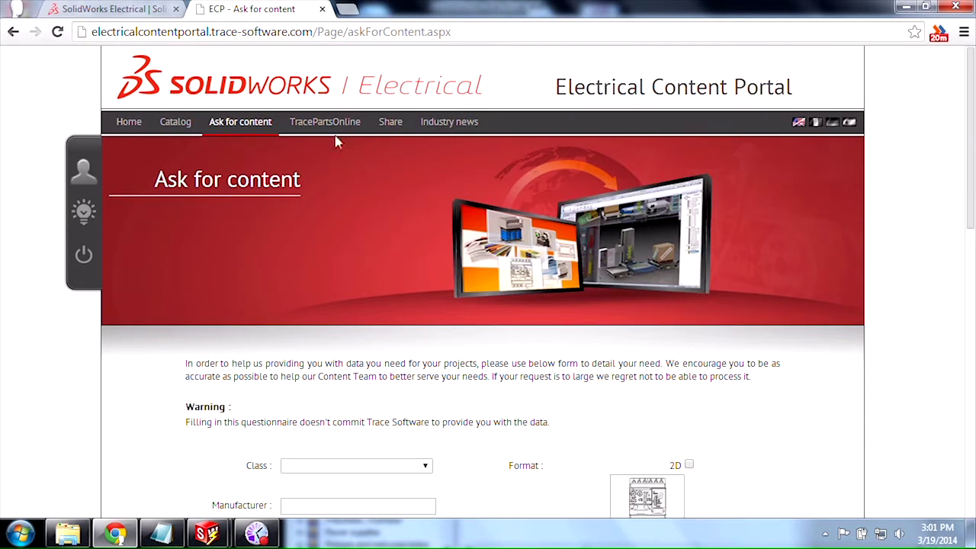
# Step: Briefly open TraceParts Online, close that tab, and return to the Catalog page listing ABB through Belden
pyautogui.click(327, 126)
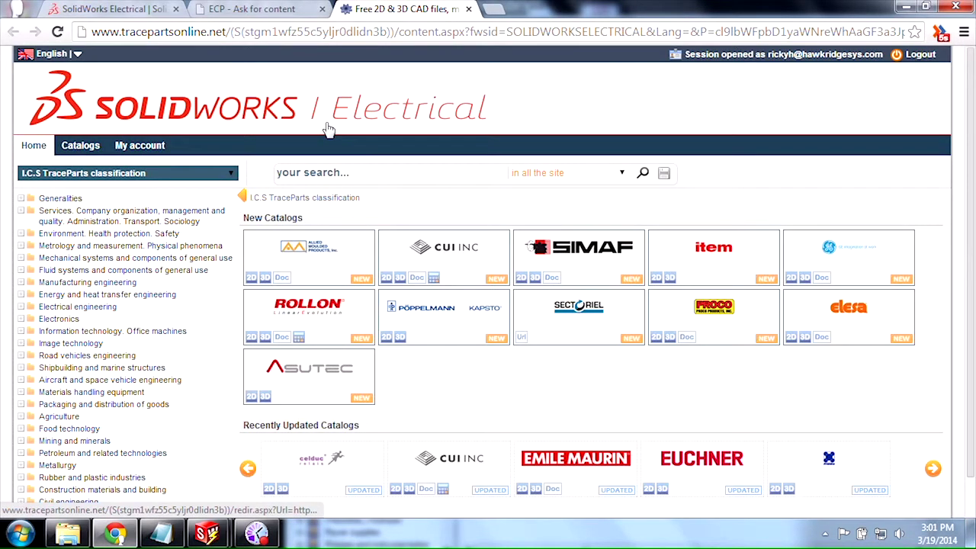
pyautogui.click(468, 9)
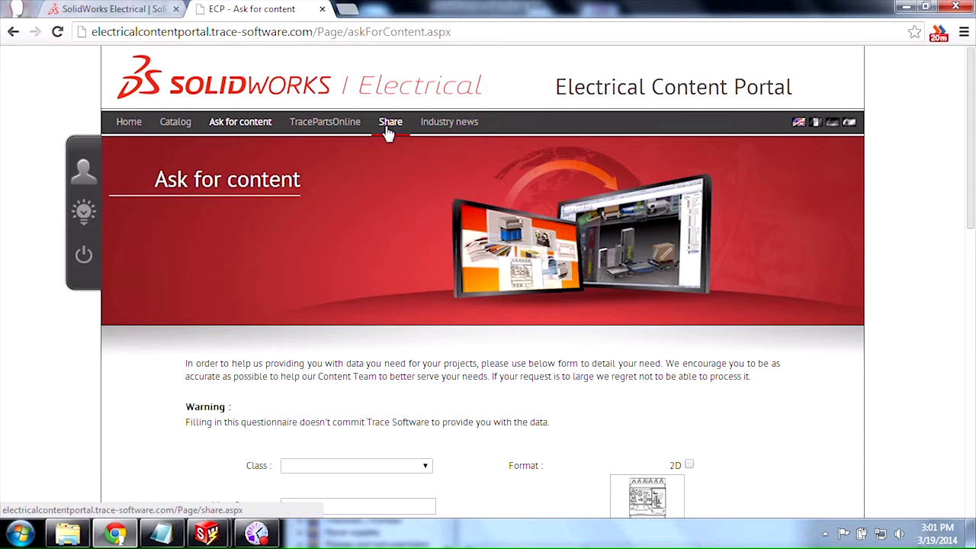
pyautogui.click(188, 126)
pyautogui.scroll(-1, 144, 195)
# Step: Expand the ABB catalogs, download ABB_Contactors.part.tewzip, and open it from Chrome's download bar
pyautogui.click(144, 197)
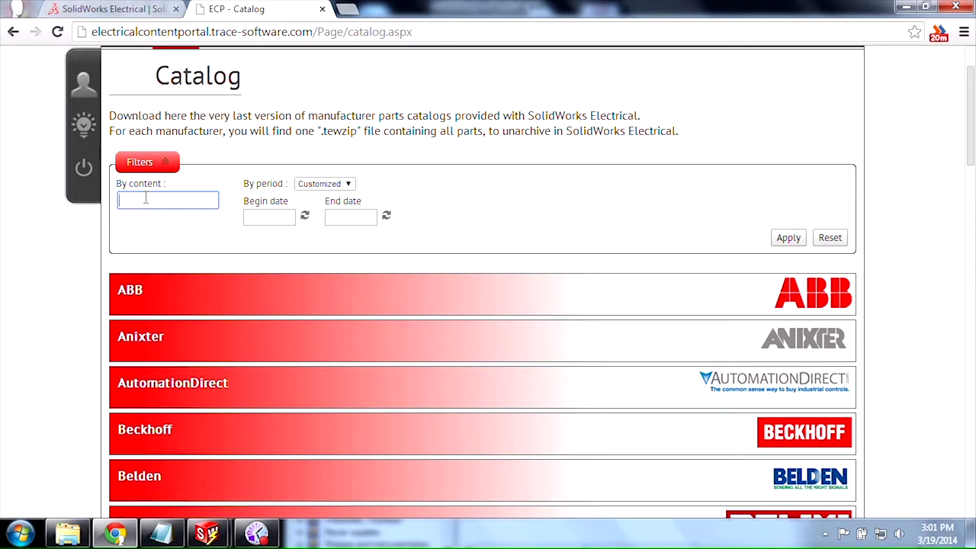
pyautogui.scroll(-2, 344, 206)
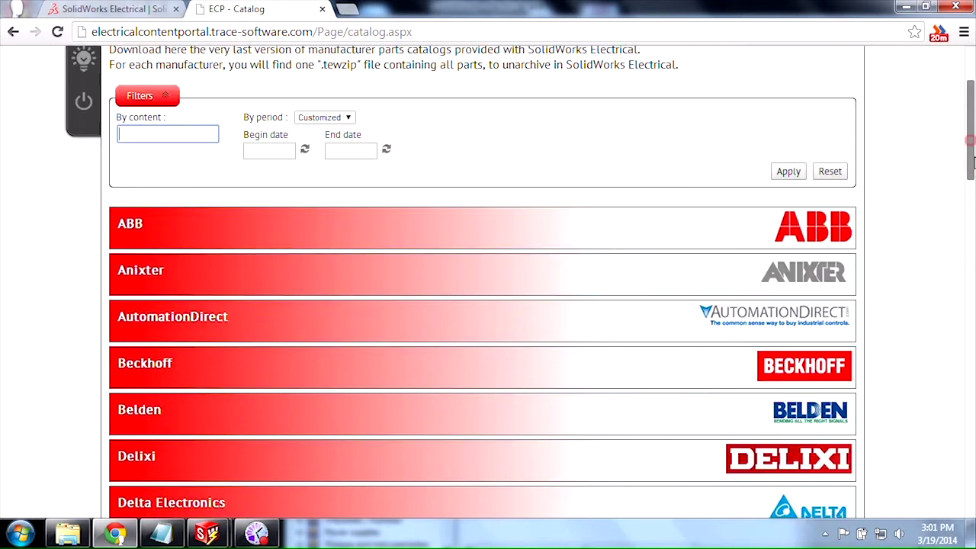
pyautogui.click(171, 192)
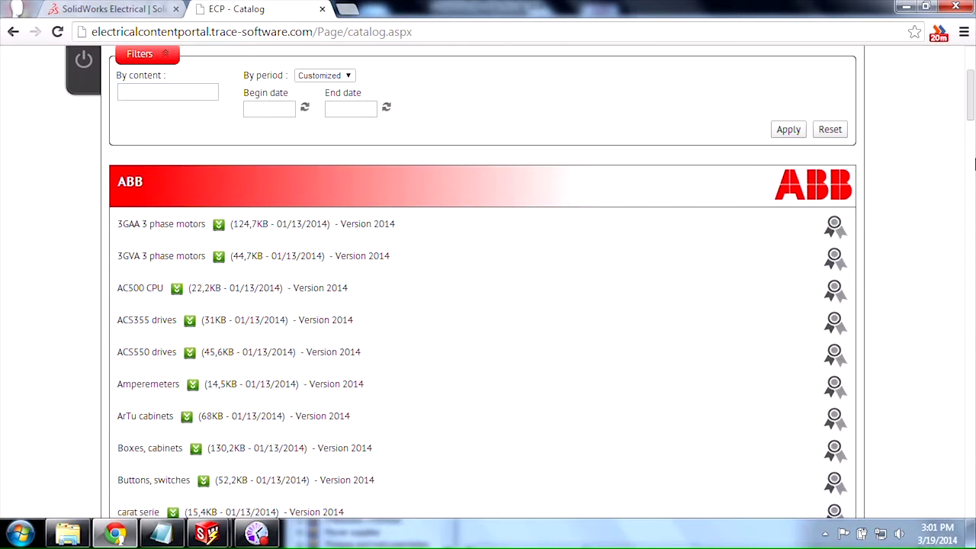
pyautogui.scroll(-2, 972, 114)
pyautogui.scroll(-3, 972, 114)
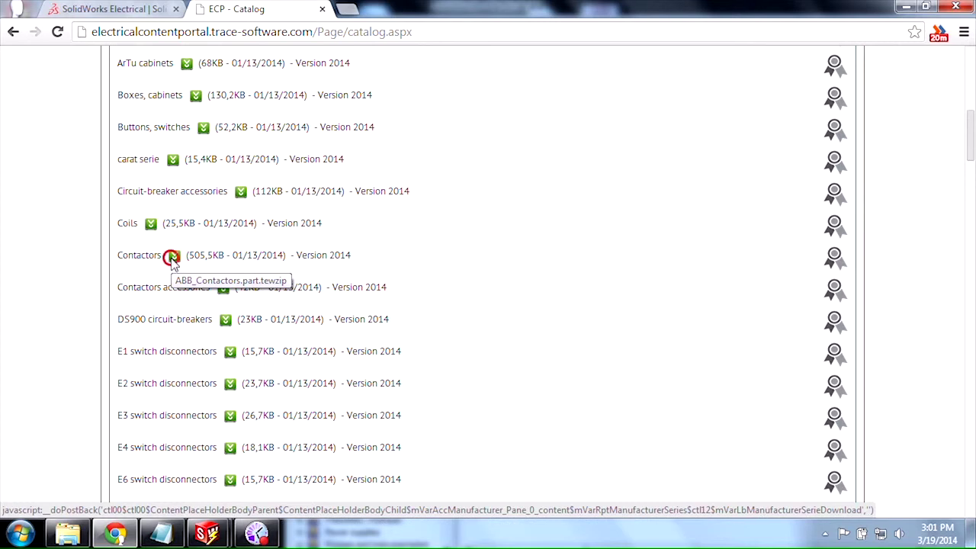
pyautogui.click(174, 259)
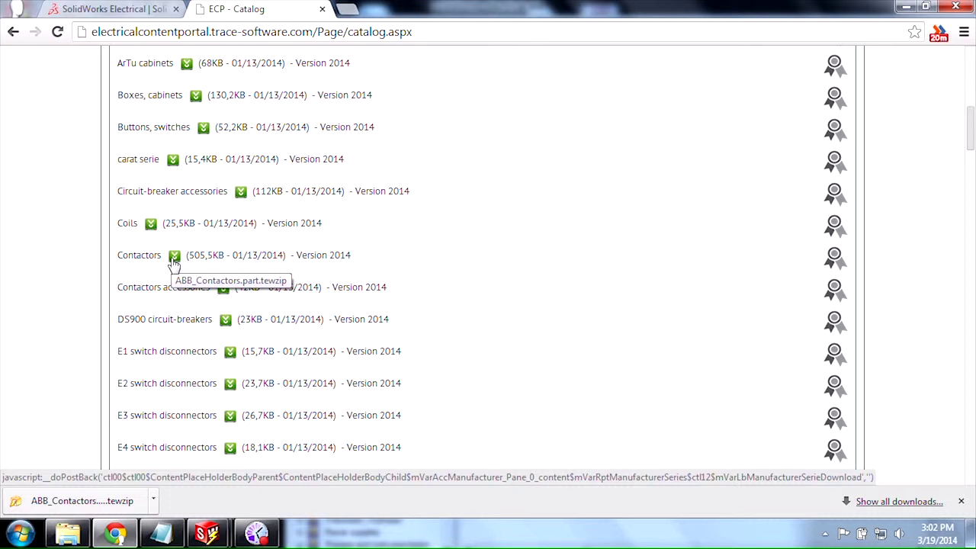
pyautogui.click(100, 508)
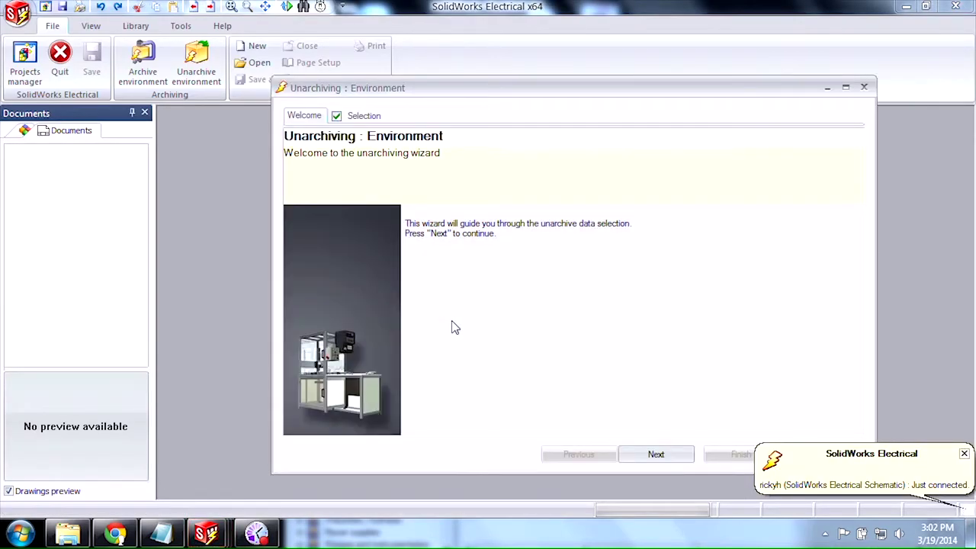
# Step: Unarchive the ABB manufacturer parts with the Update action, then close the 929-part report
pyautogui.click(665, 461)
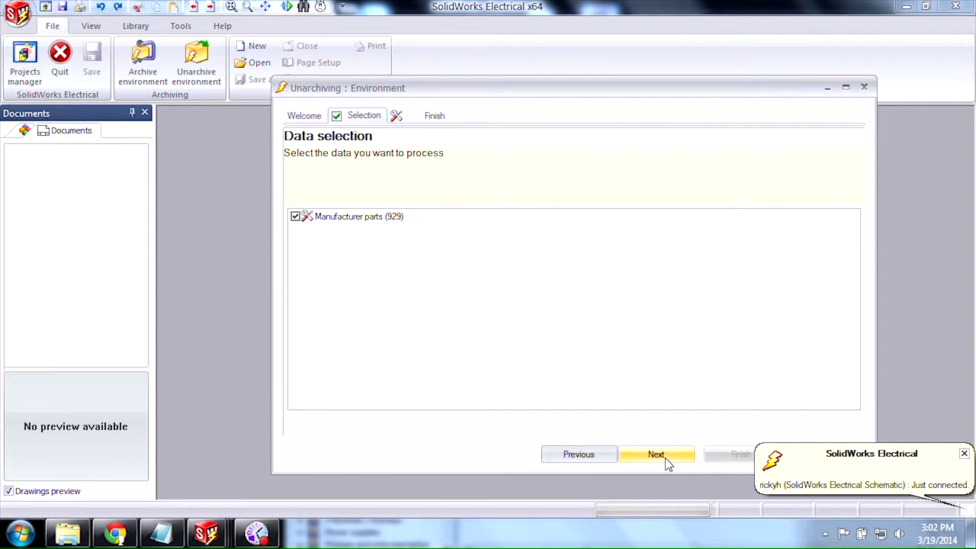
pyautogui.click(665, 460)
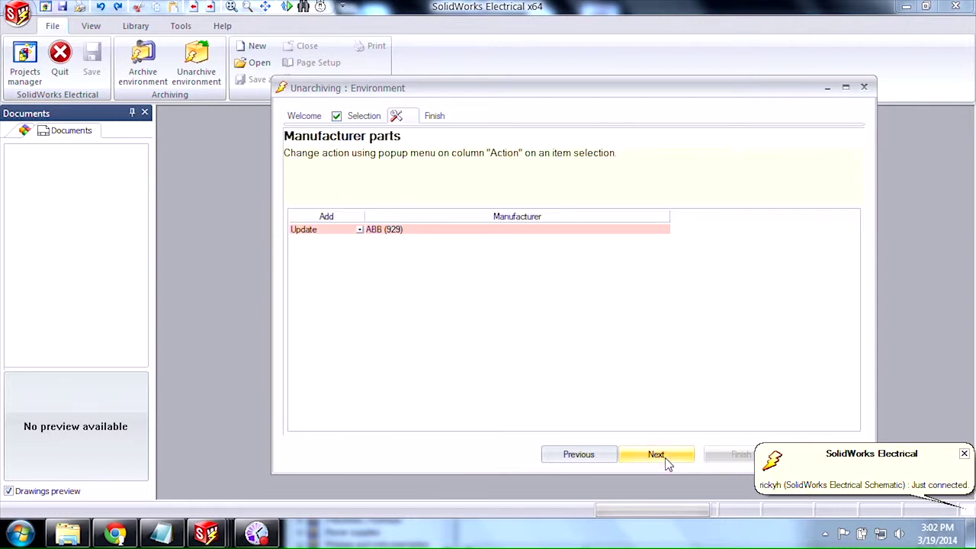
pyautogui.click(665, 460)
pyautogui.click(719, 455)
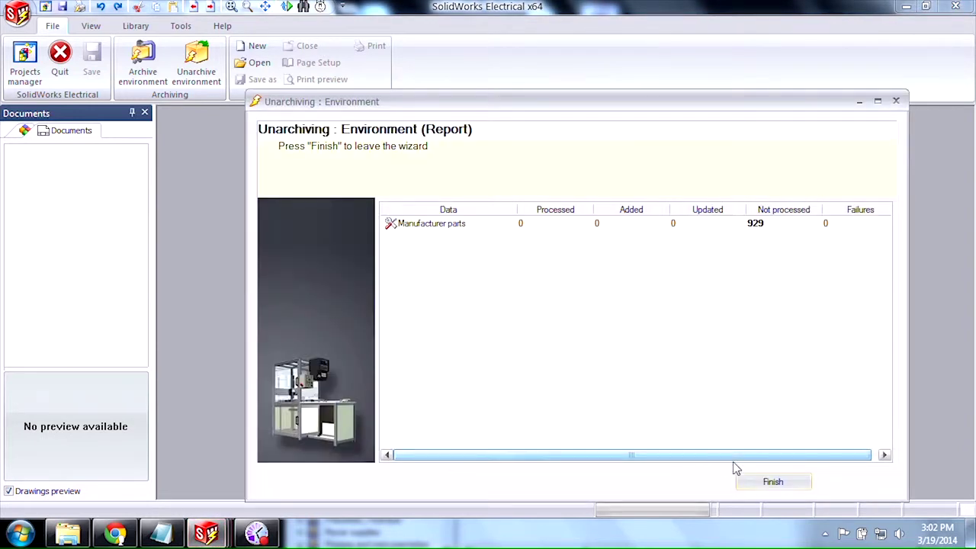
pyautogui.click(760, 484)
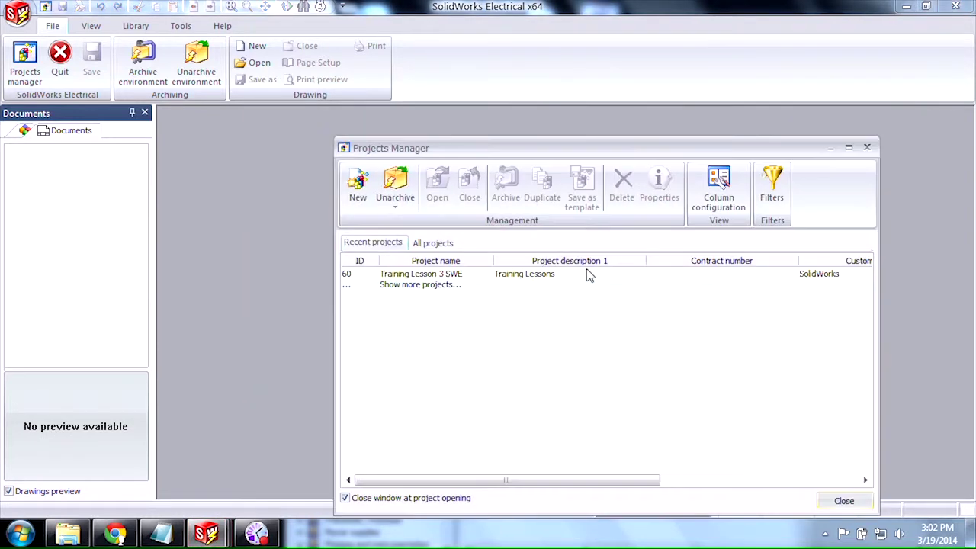
# Step: Close Projects Manager, open ABB-3GAA_3phaseMotor.part via Unarchive environment, then cancel the wizard
pyautogui.click(867, 149)
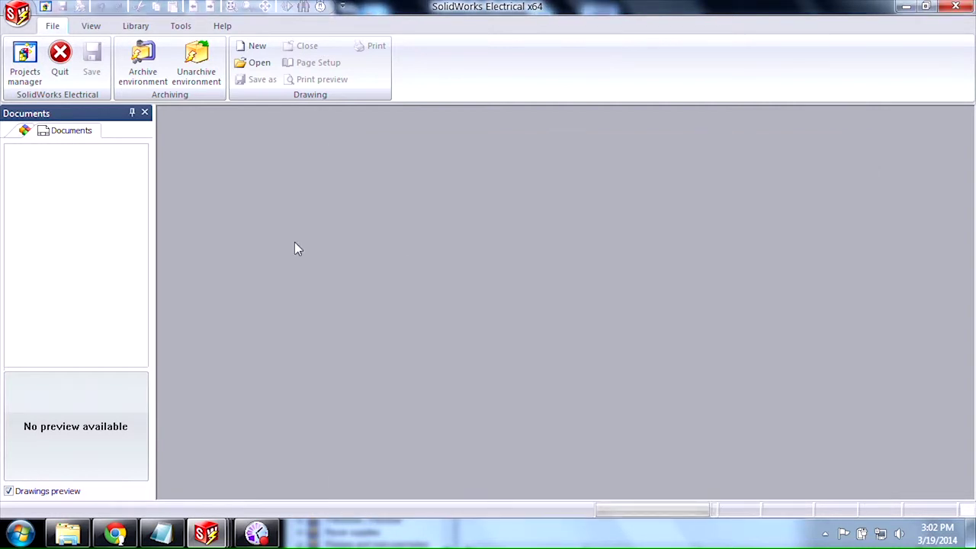
pyautogui.click(193, 65)
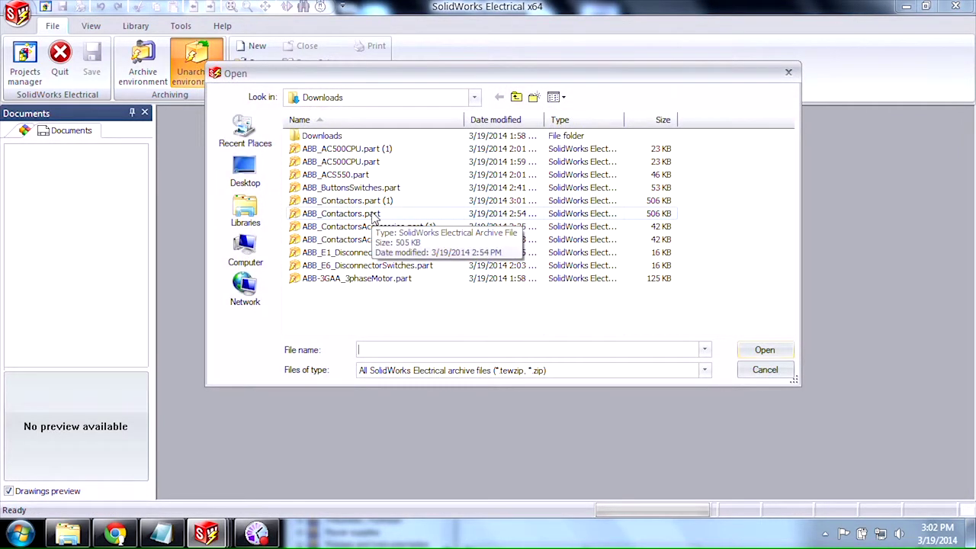
pyautogui.click(375, 279)
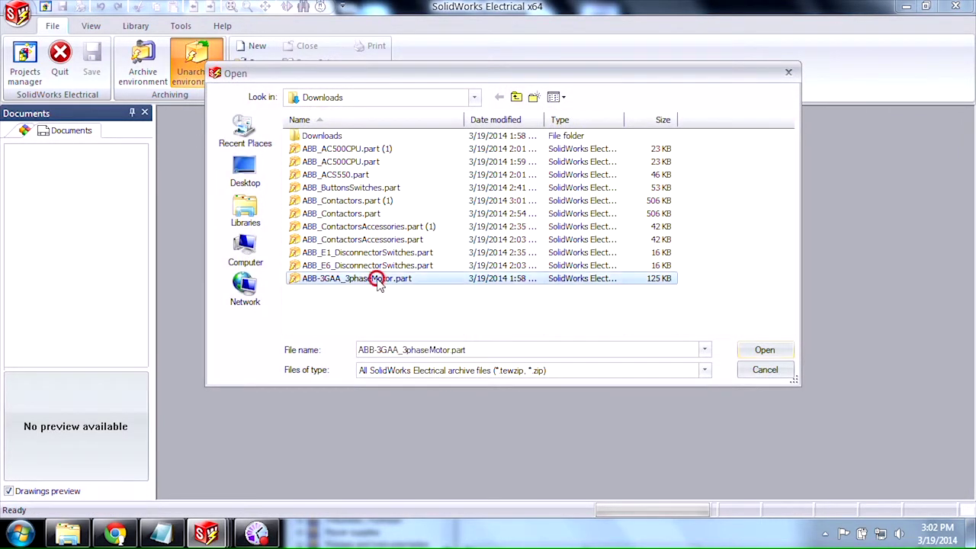
pyautogui.click(766, 352)
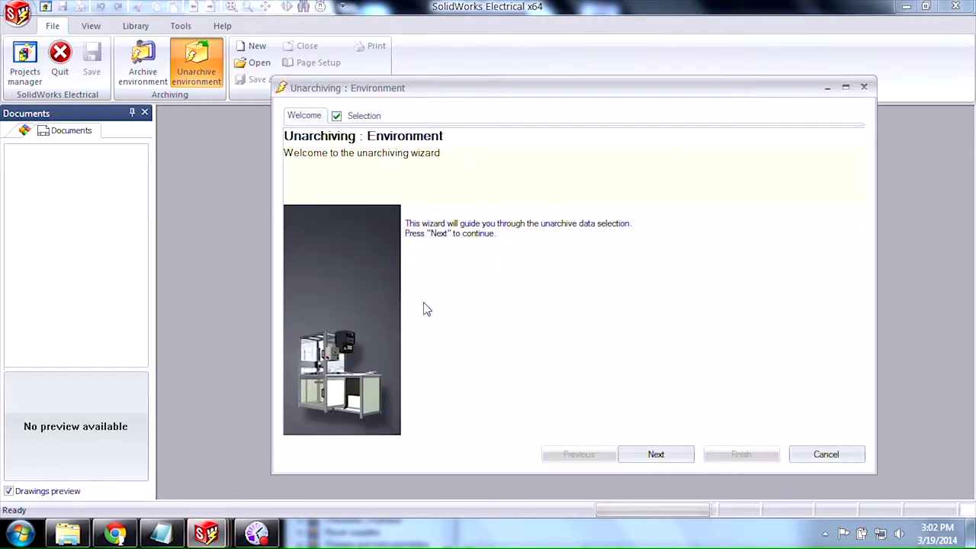
pyautogui.click(851, 453)
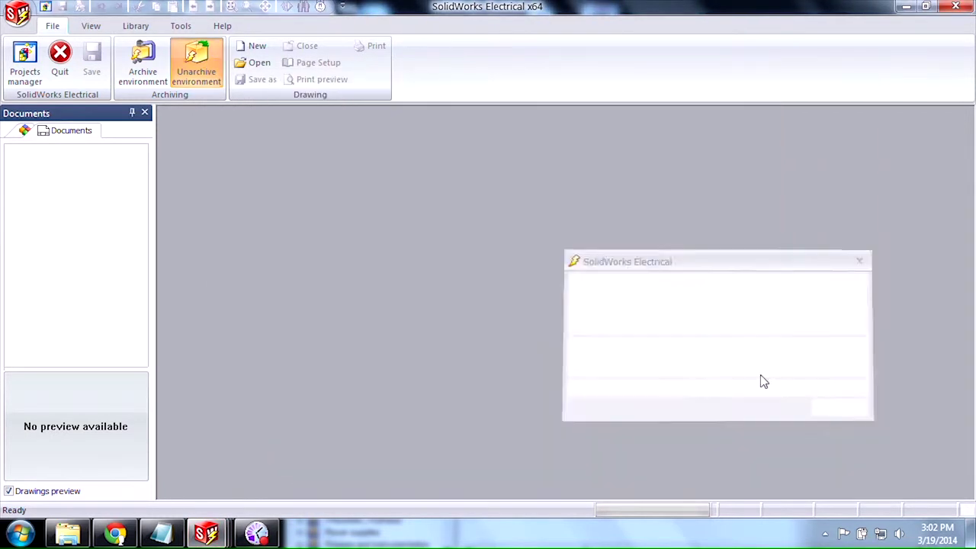
# Step: Drag ABB_ACS550.part from the Downloads folder onto SolidWorks Electrical to start unarchiving it
pyautogui.click(68, 533)
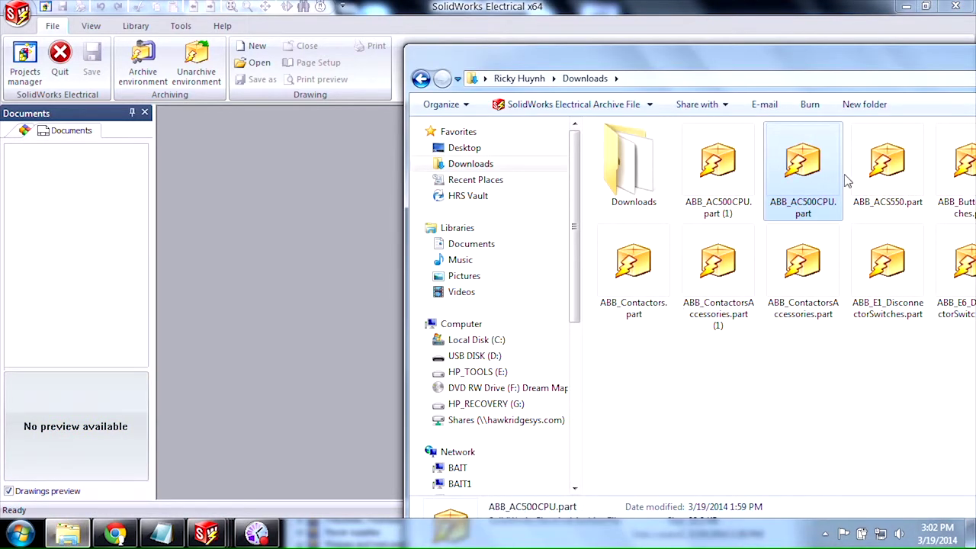
pyautogui.moveTo(901, 174); pyautogui.dragTo(342, 205)
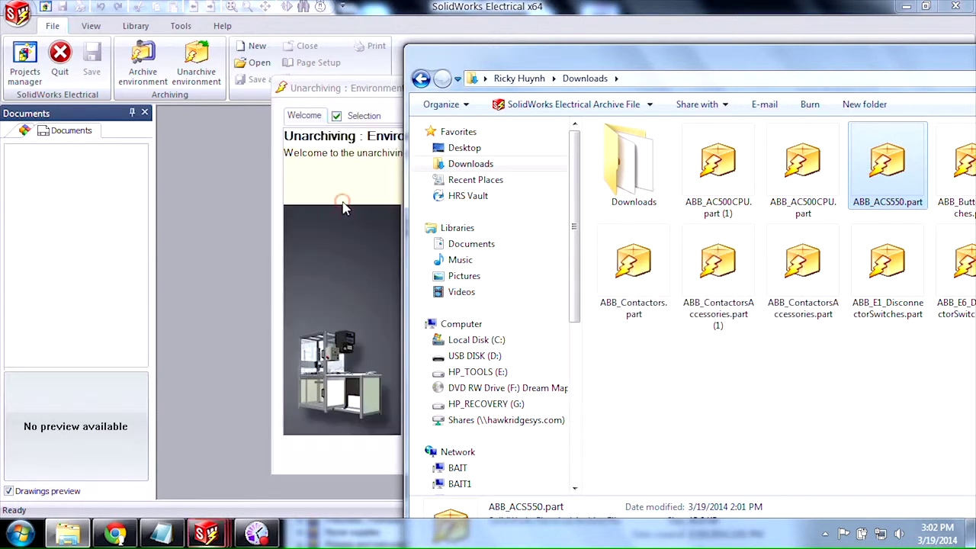
pyautogui.click(364, 177)
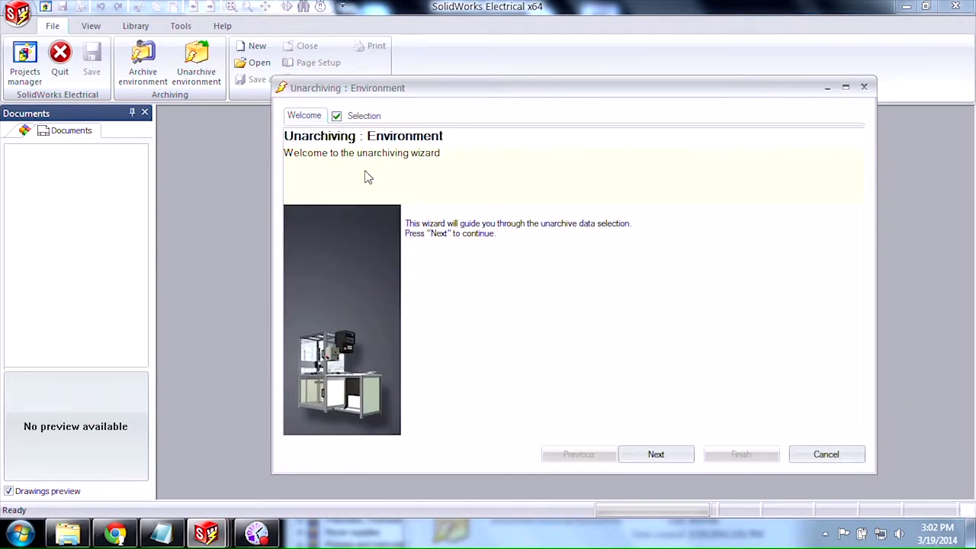